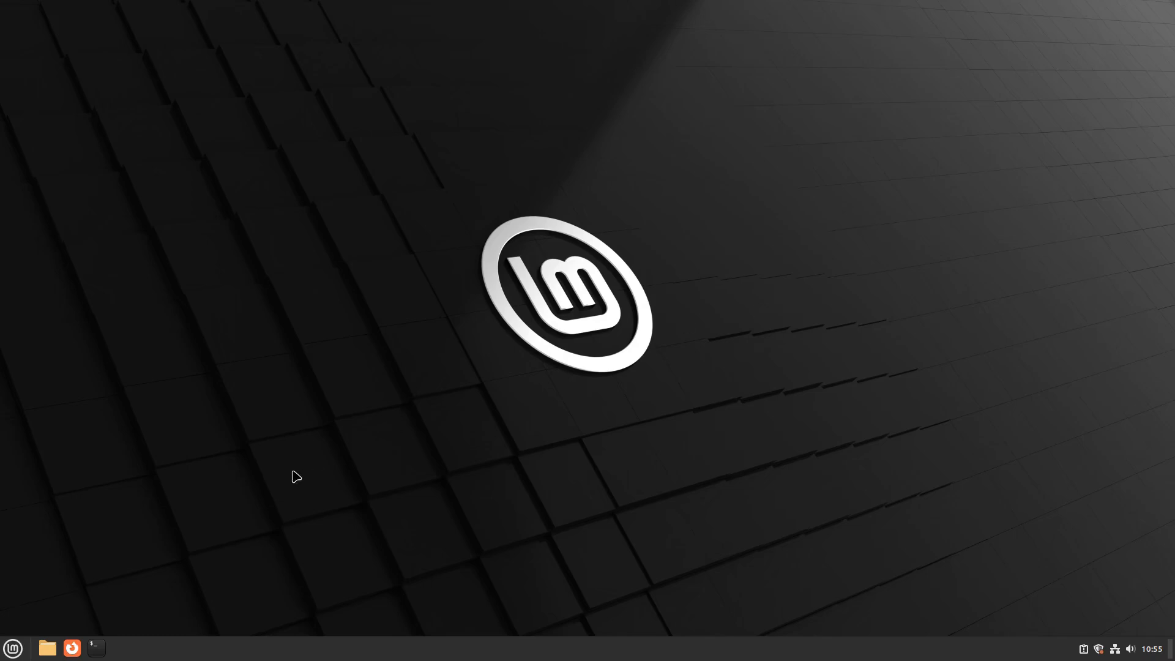
Launch Software Manager from the Cinnamon application menu
left_click(14, 648)
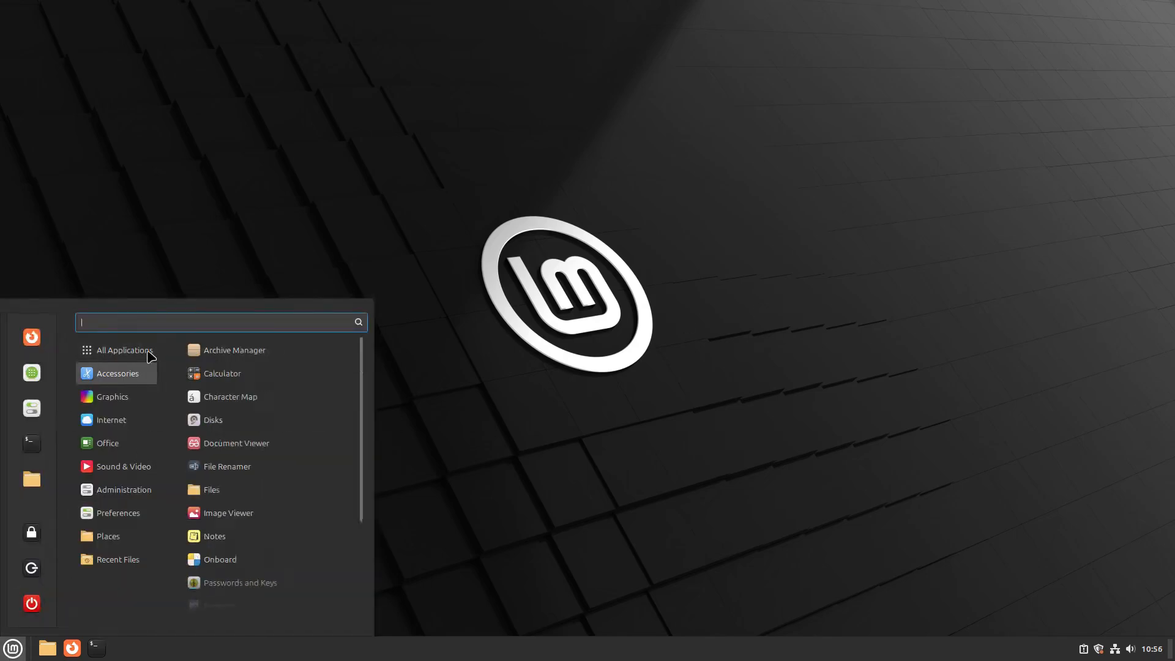
type("soft")
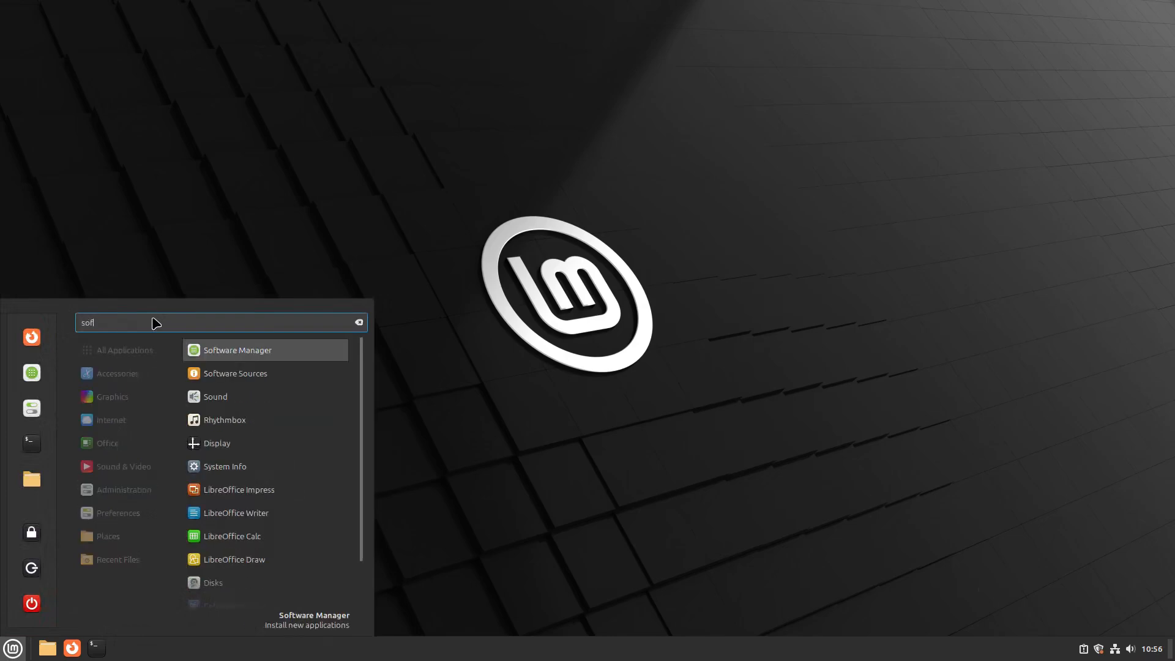
left_click(237, 355)
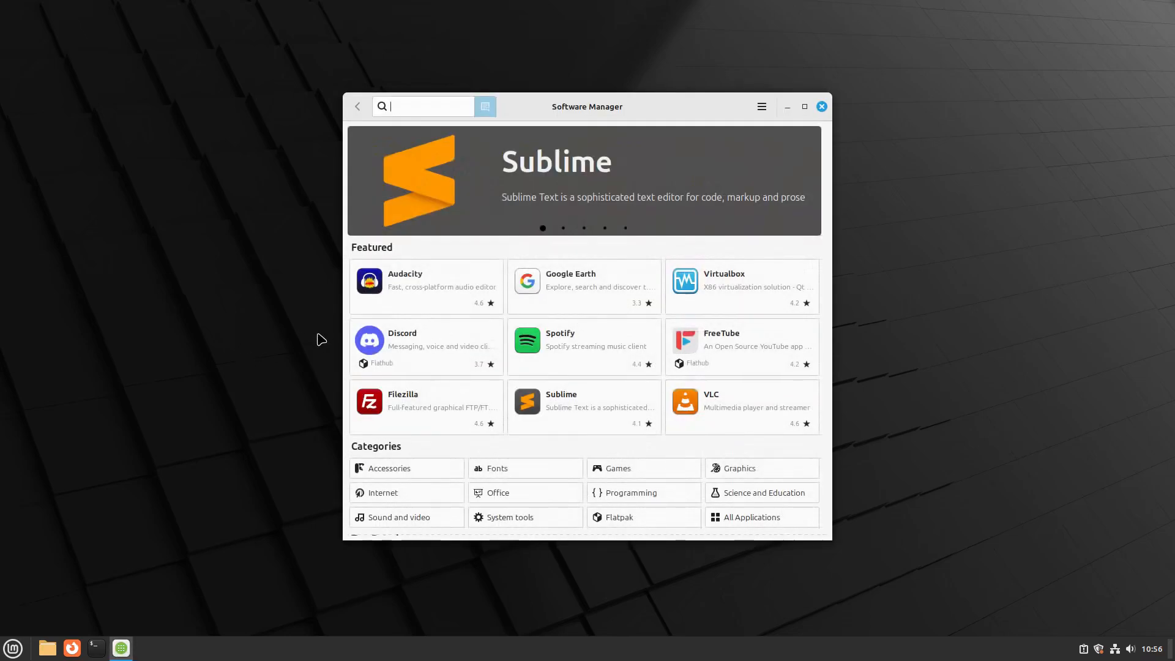
Search for 'kde' and bring up the Kde-plasma-desktop package page
left_click(427, 105)
type("kde")
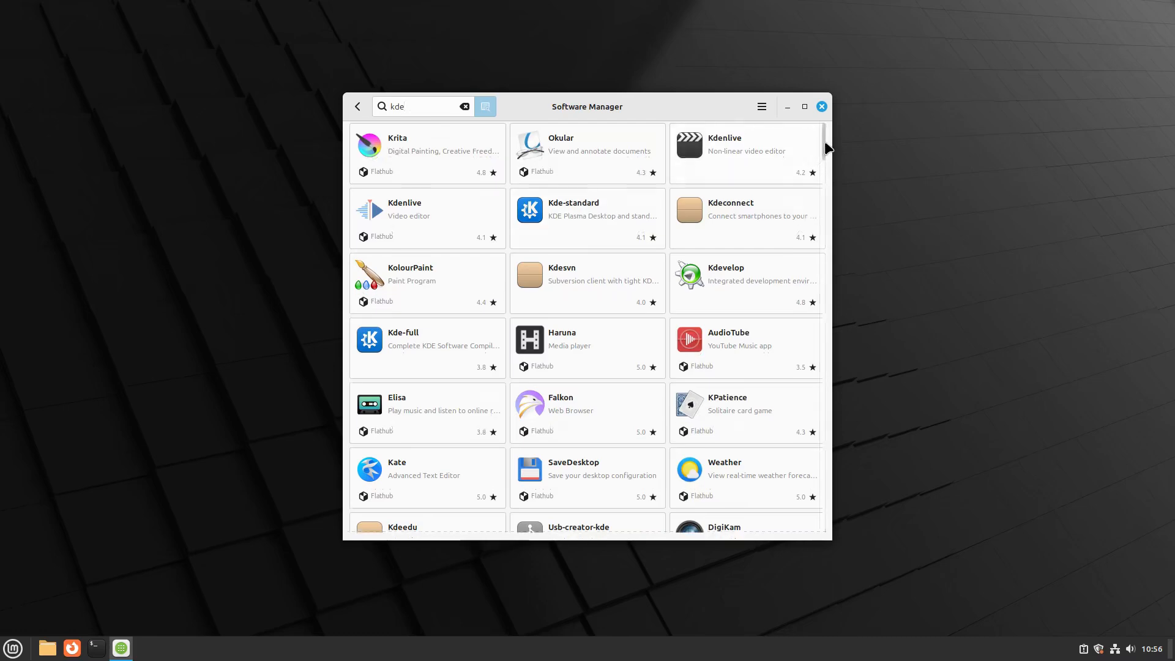
left_click_drag(826, 147, 827, 230)
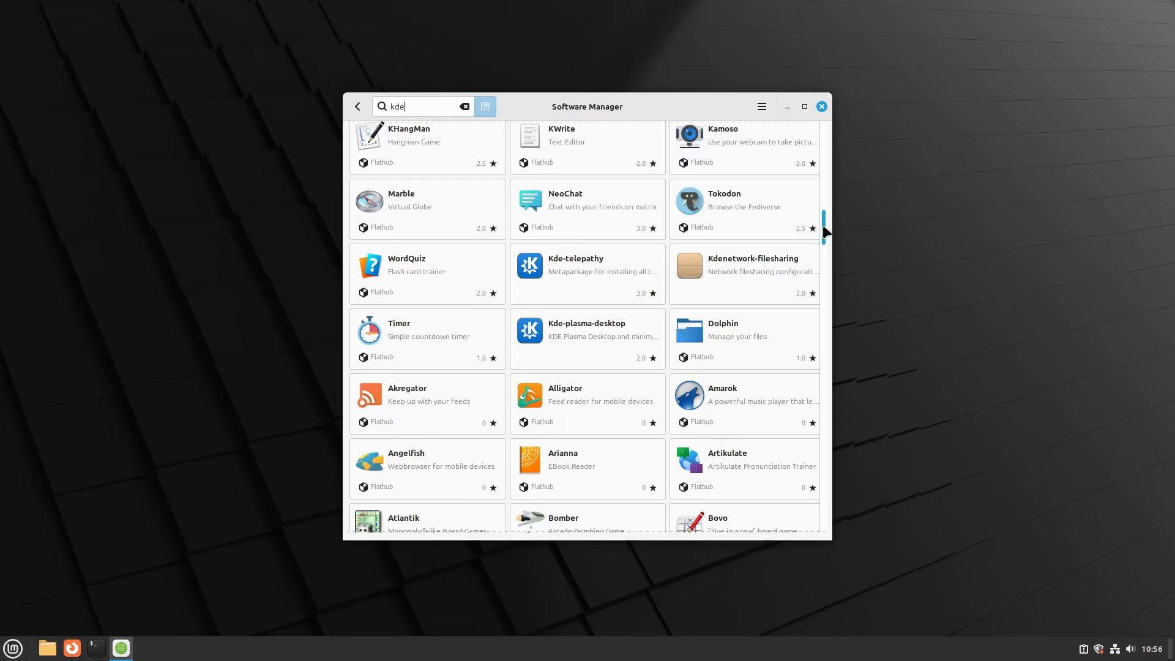
left_click(590, 318)
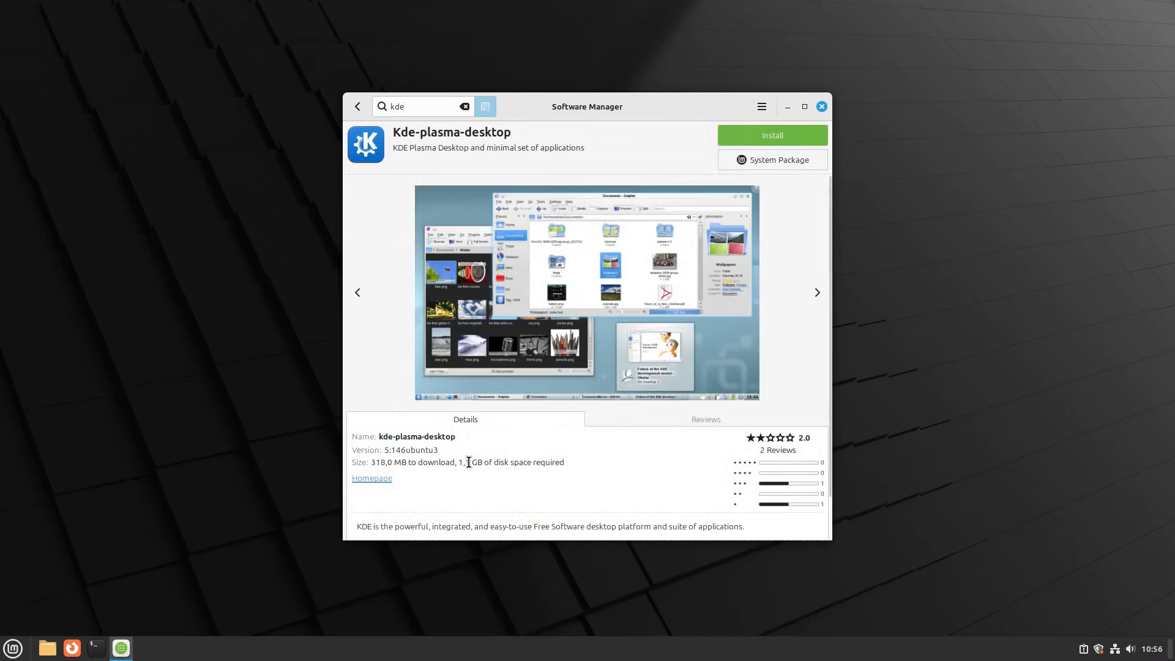
Start installing Kde-plasma-desktop and accept the additional required packages
left_click_drag(458, 462, 576, 462)
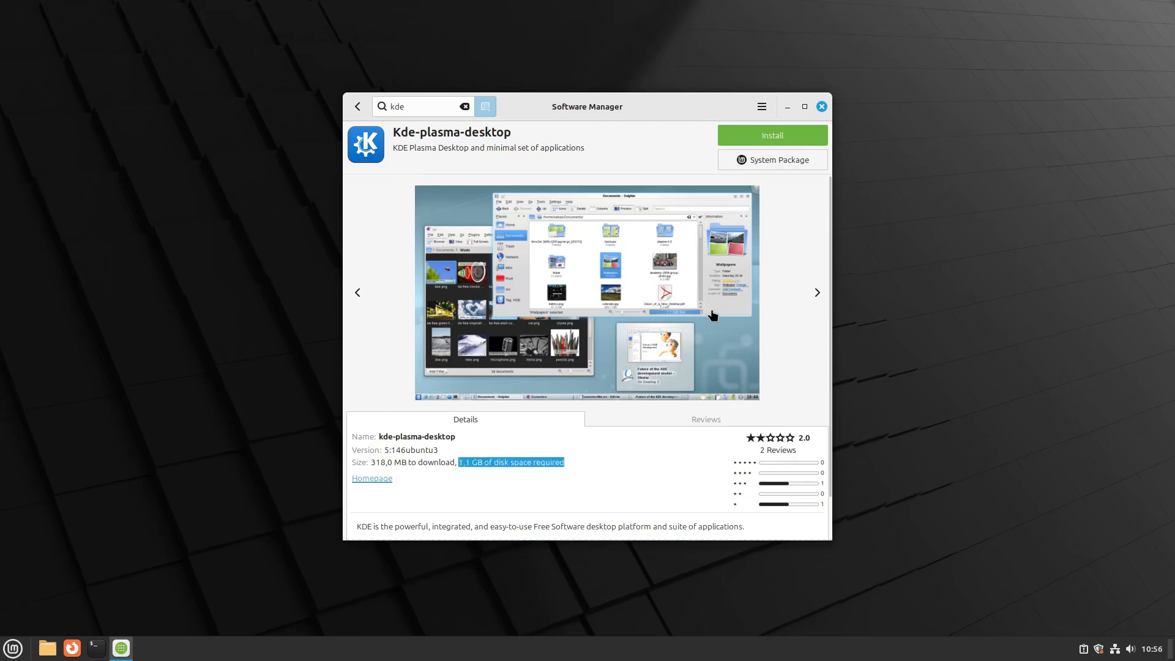
left_click(780, 137)
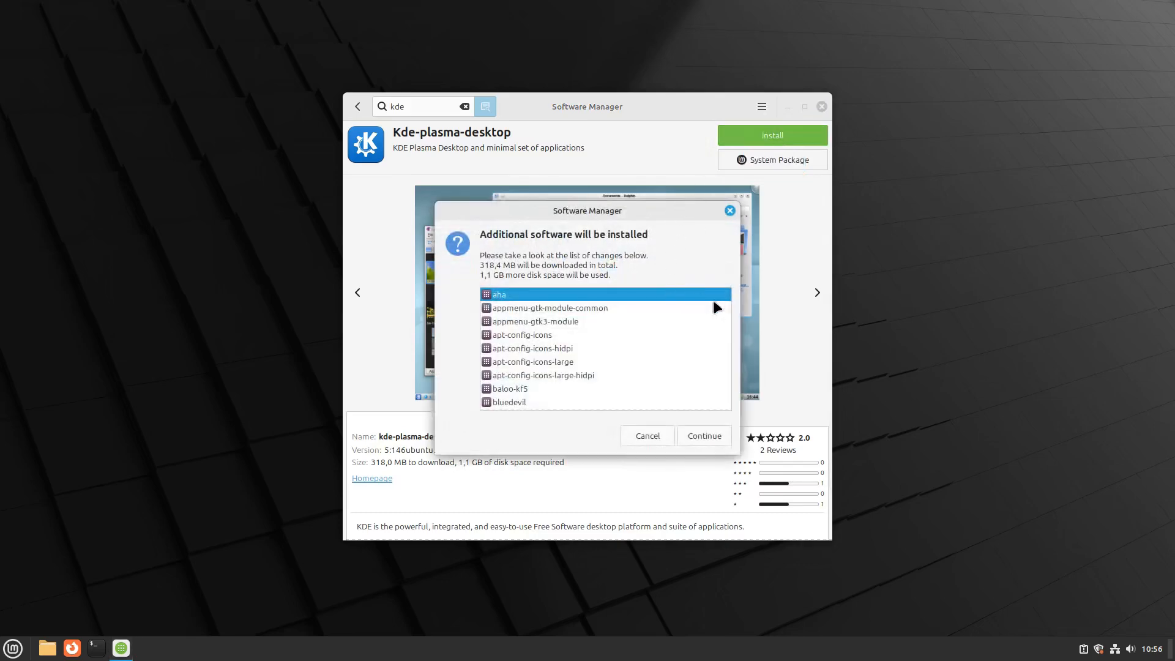
scroll(666, 322, "down", 5)
scroll(667, 322, "down", 5)
scroll(667, 322, "down", 5)
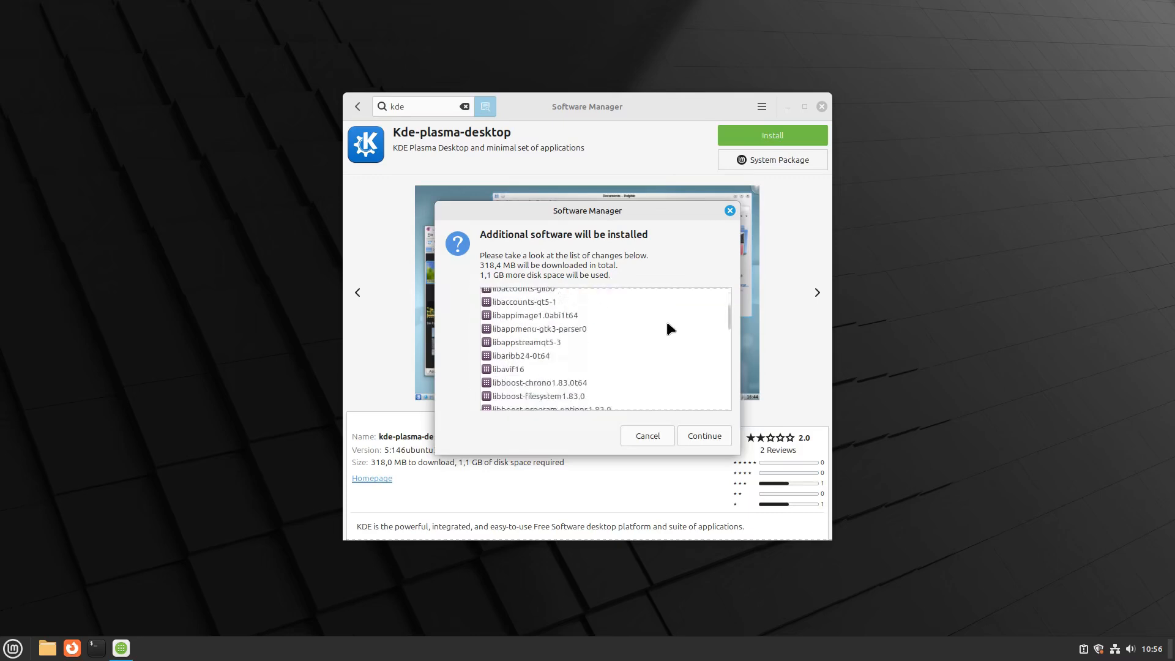
scroll(666, 321, "down", 3)
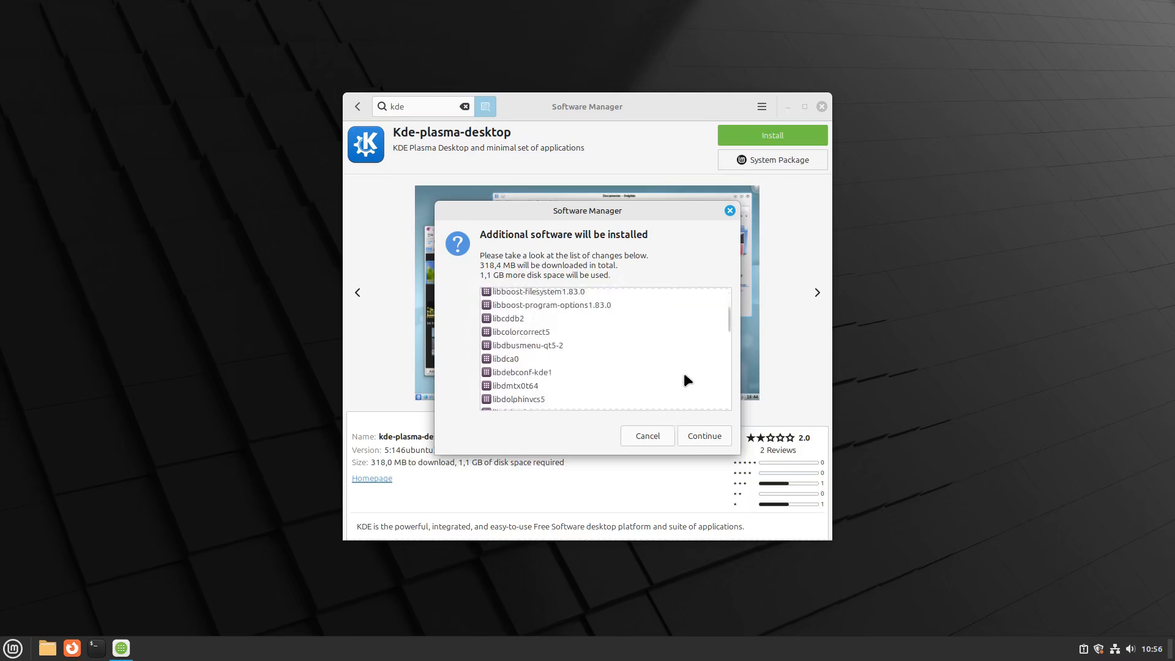
left_click(702, 437)
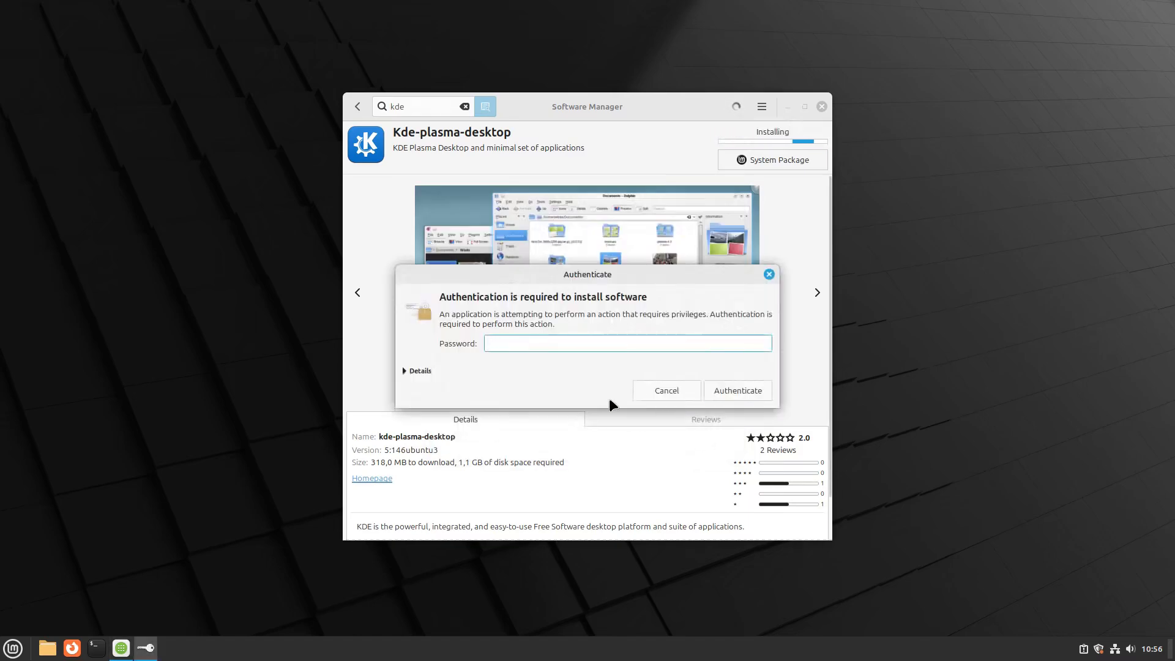
type("••••")
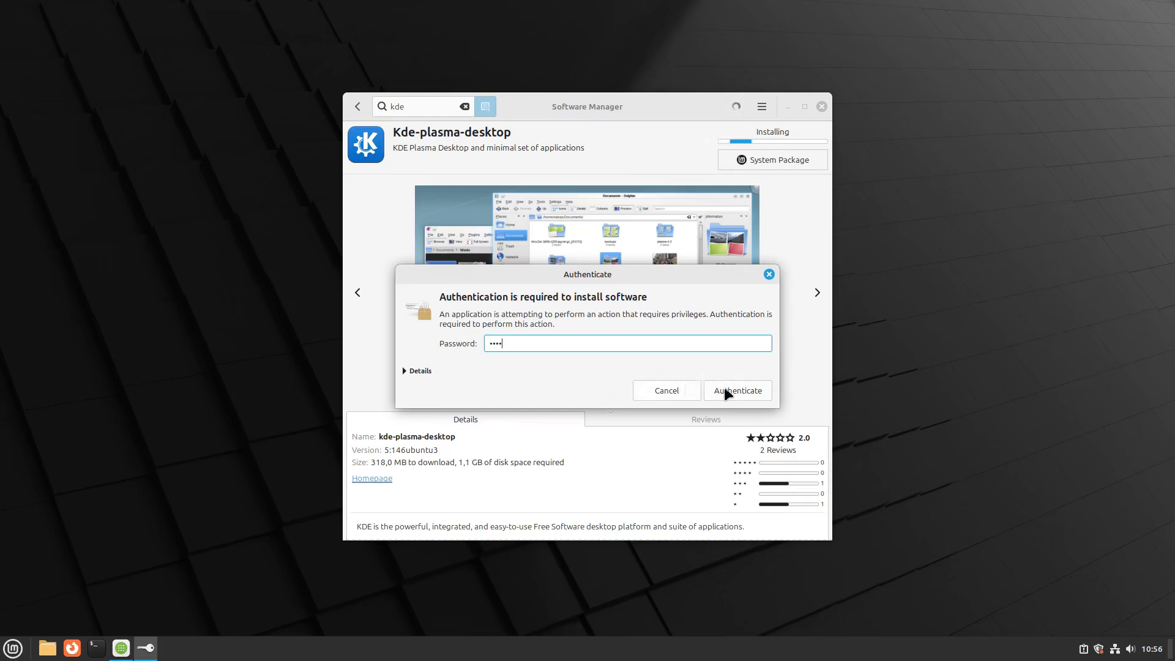
Authenticate with the administrator password to authorise the installation
left_click(730, 386)
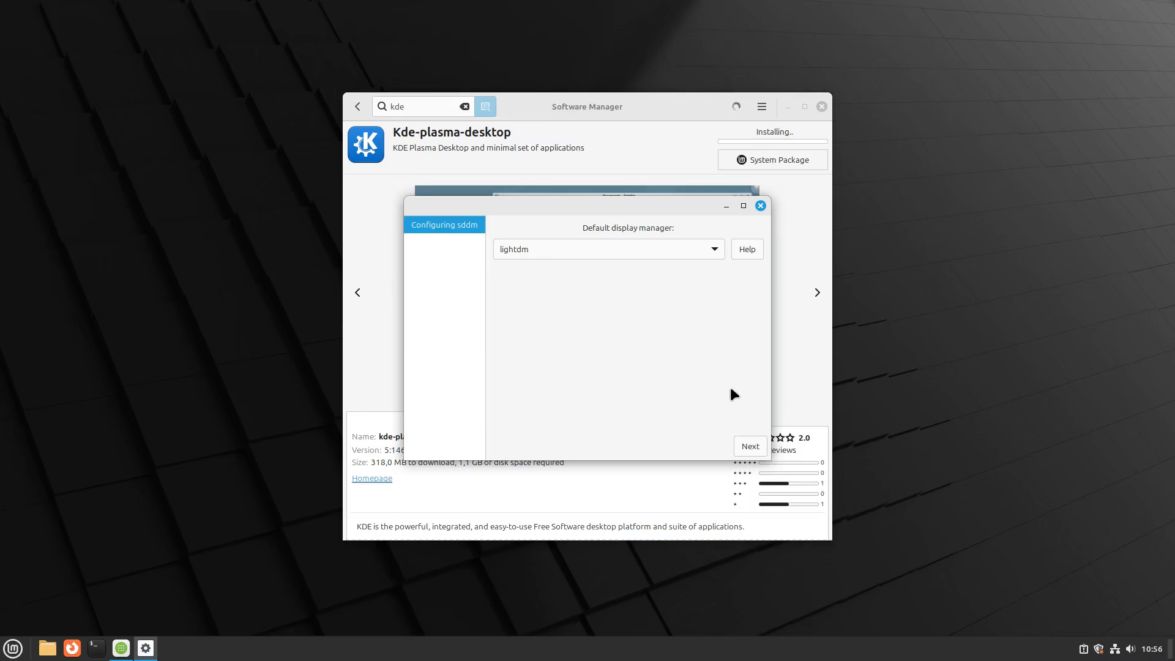
Keep lightdm as the default display manager in the sddm configuration dialog
left_click(716, 251)
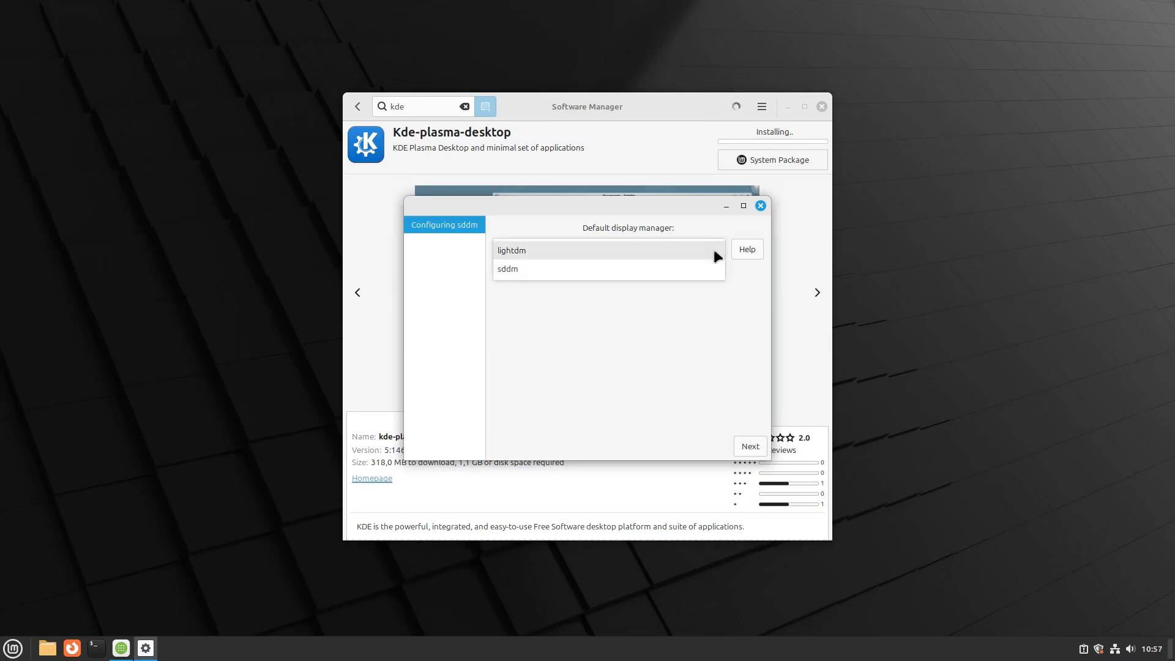
left_click(714, 250)
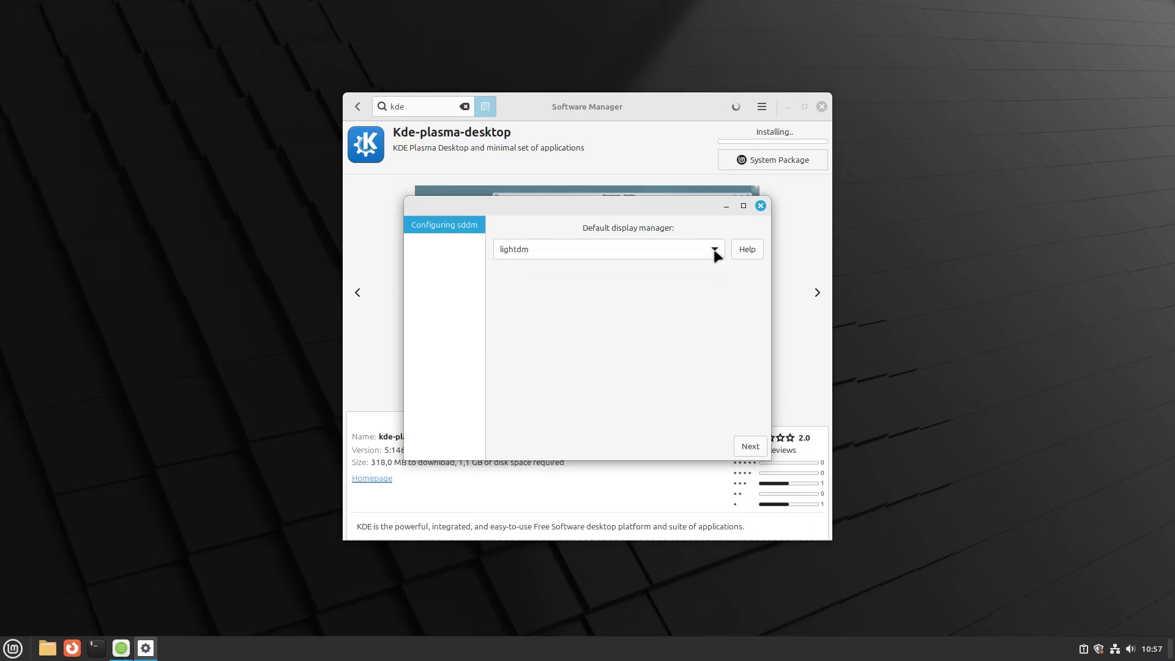
left_click(749, 447)
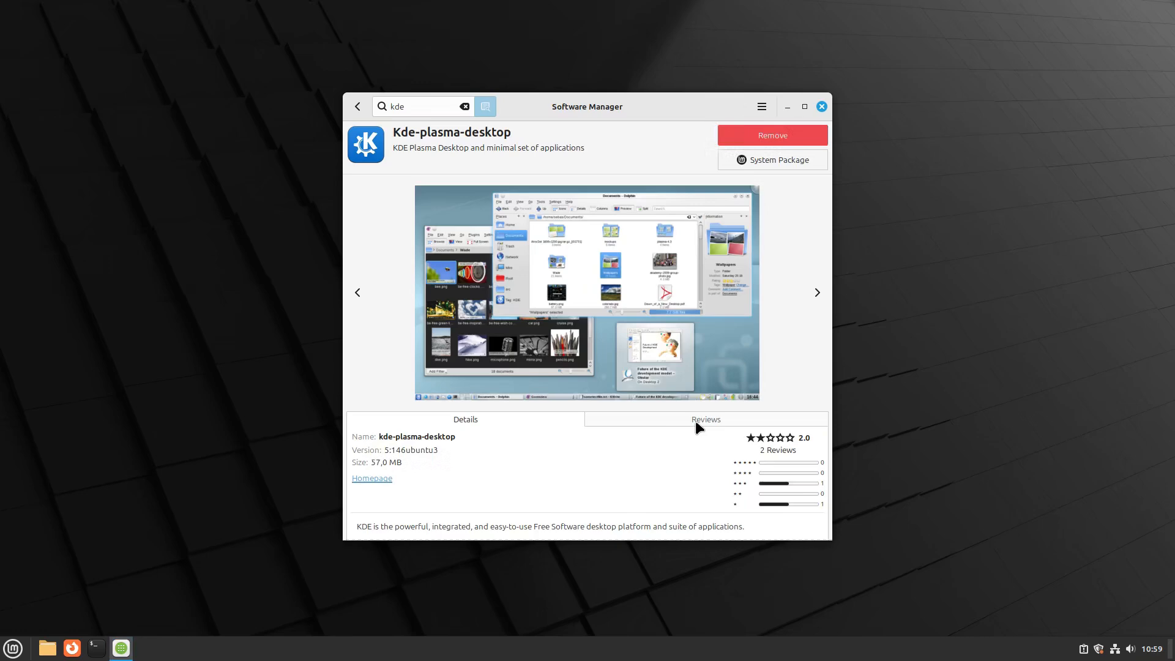
Close Software Manager once Kde-plasma-desktop shows as installed
left_click(822, 107)
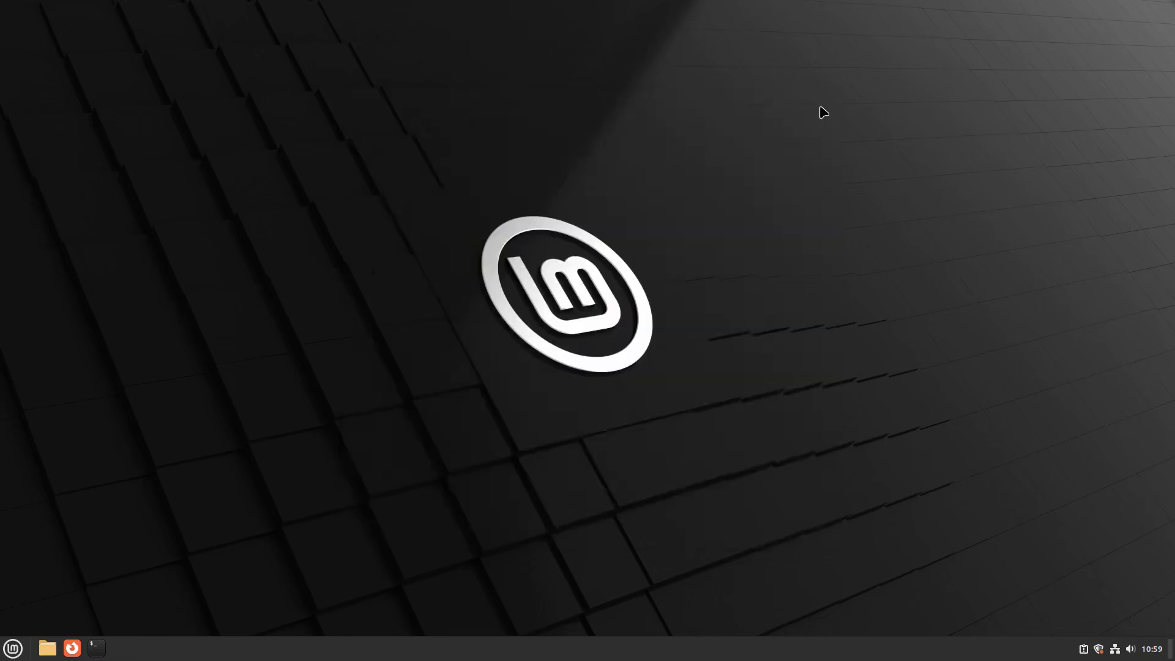
Log out of the Cinnamon session from the Mint menu
left_click(12, 648)
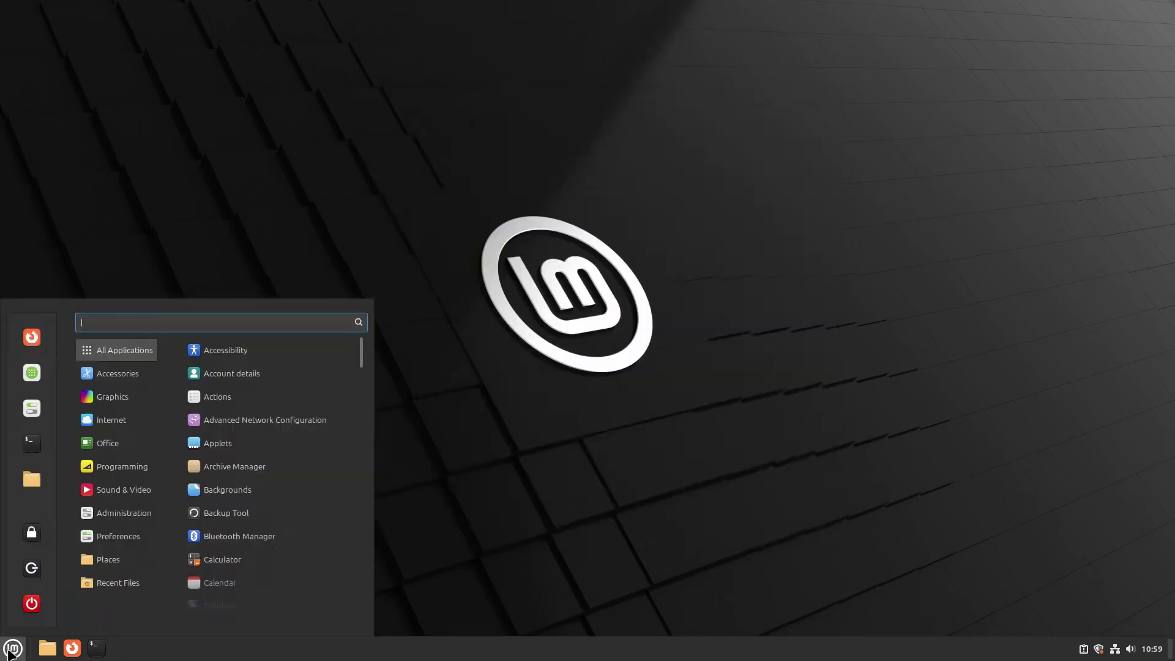
left_click(32, 570)
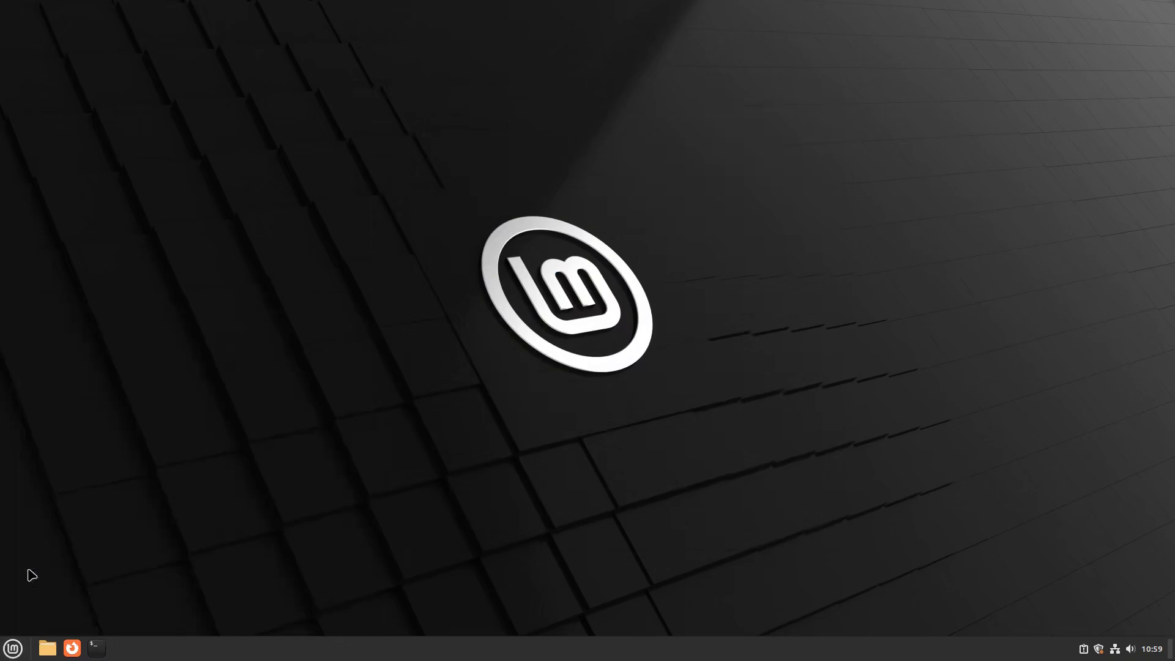
left_click(695, 371)
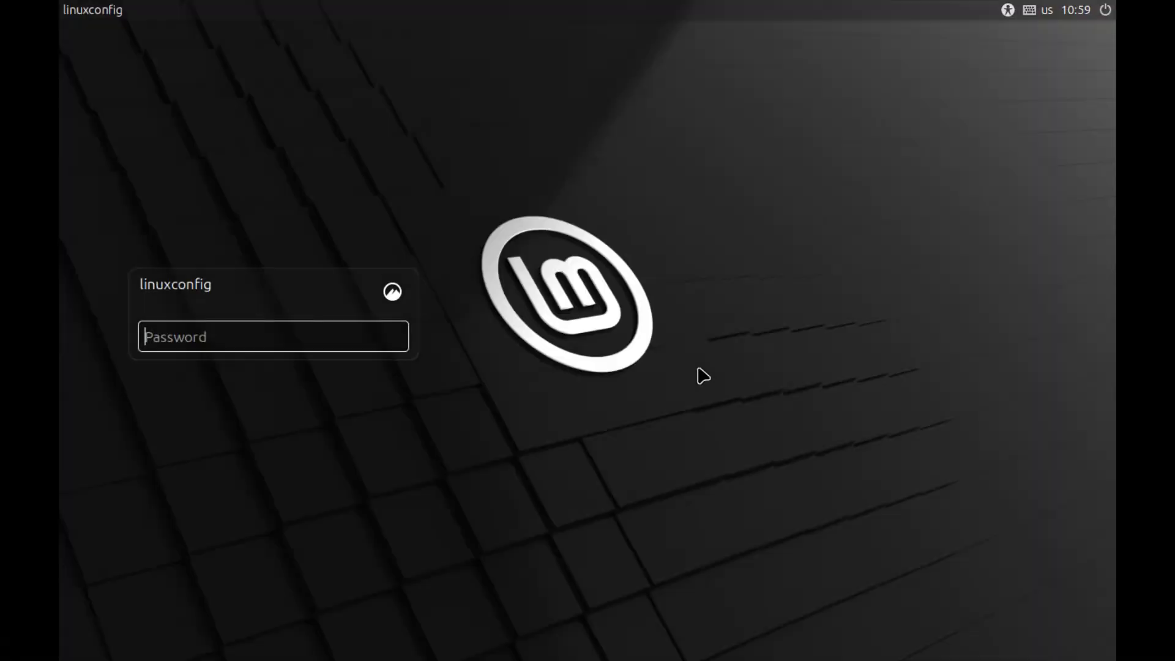
Select Plasma (X11) as the desktop session on the LightDM login screen
left_click(392, 292)
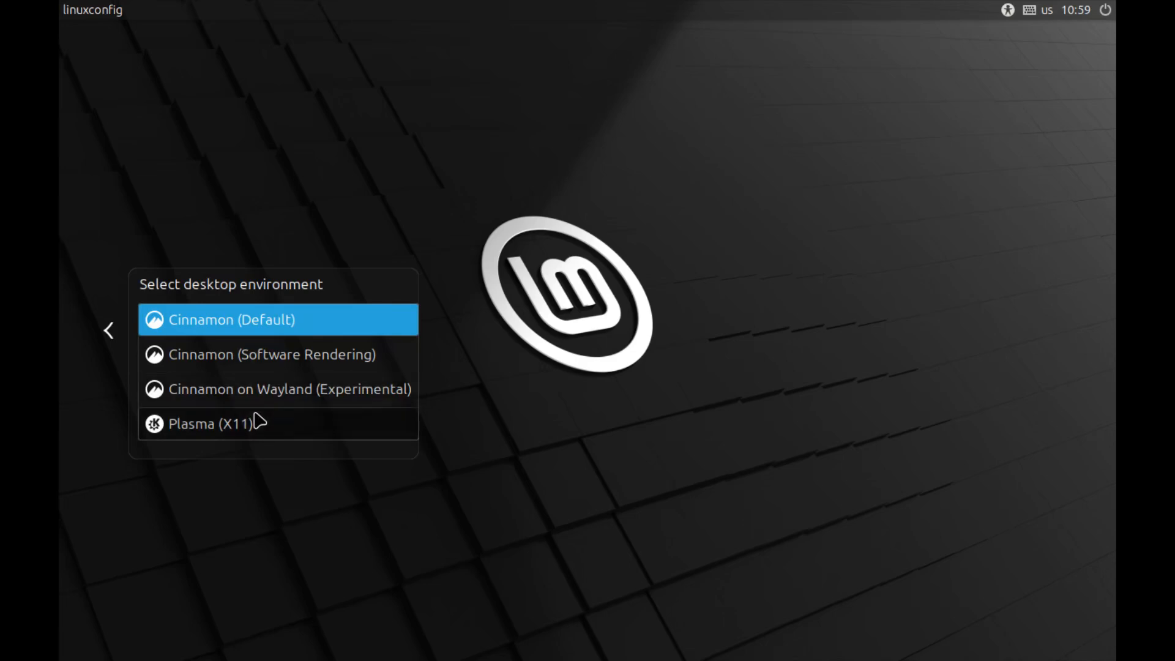
left_click(229, 430)
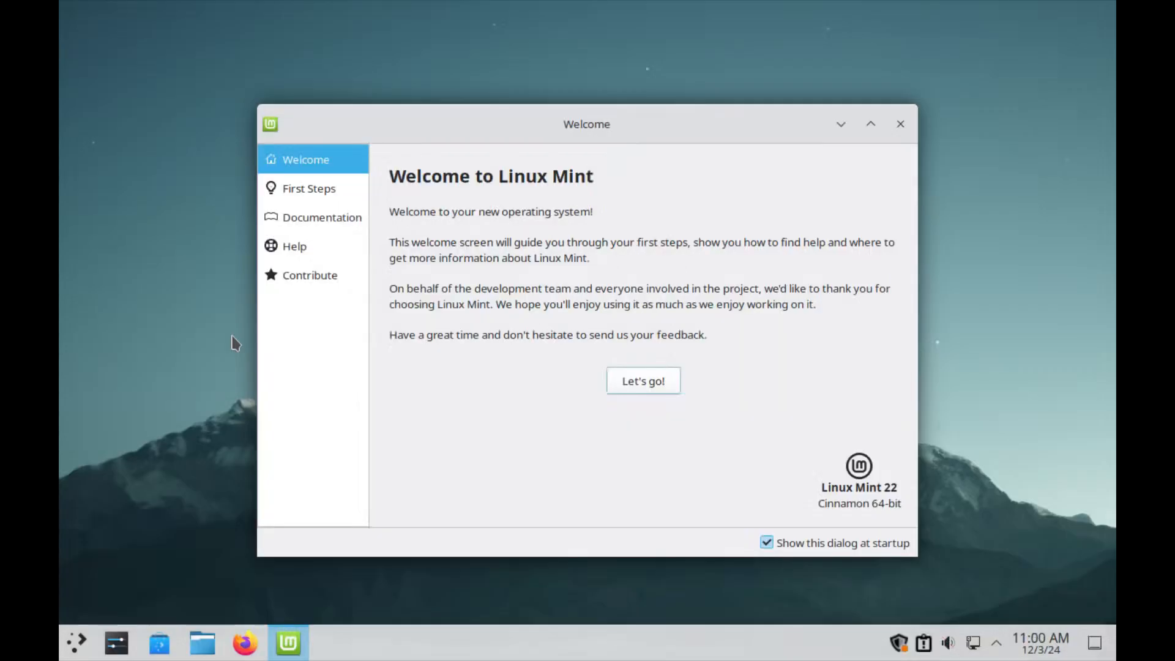
Dismiss the Welcome window and launch About this System from the application launcher
left_click(901, 125)
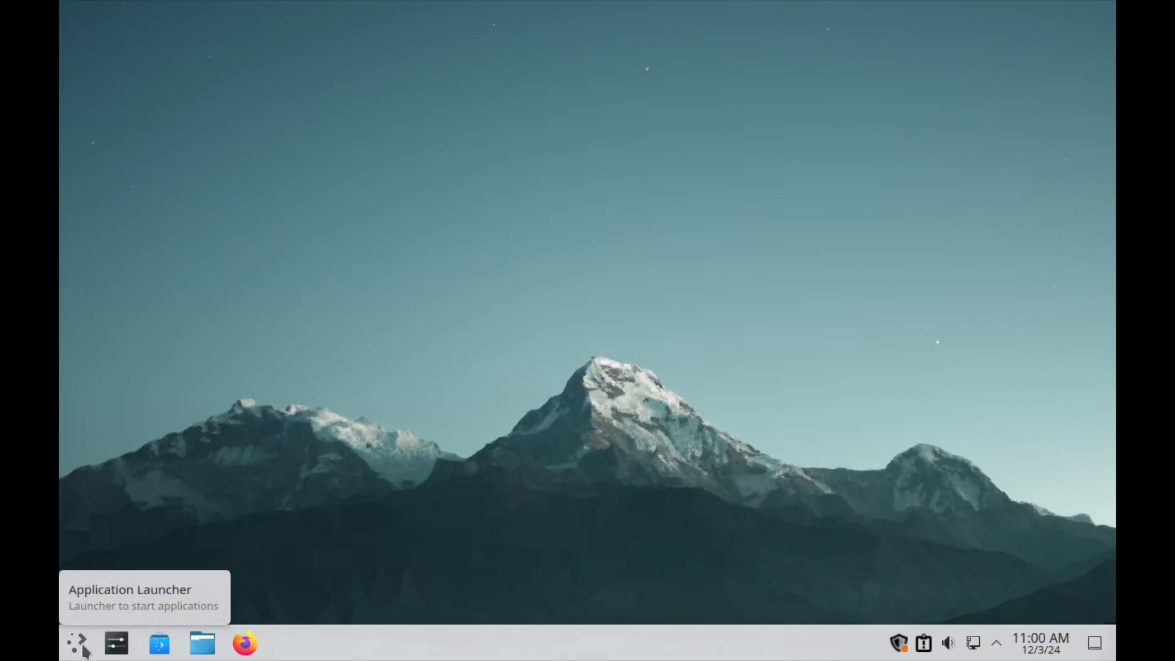
left_click(78, 643)
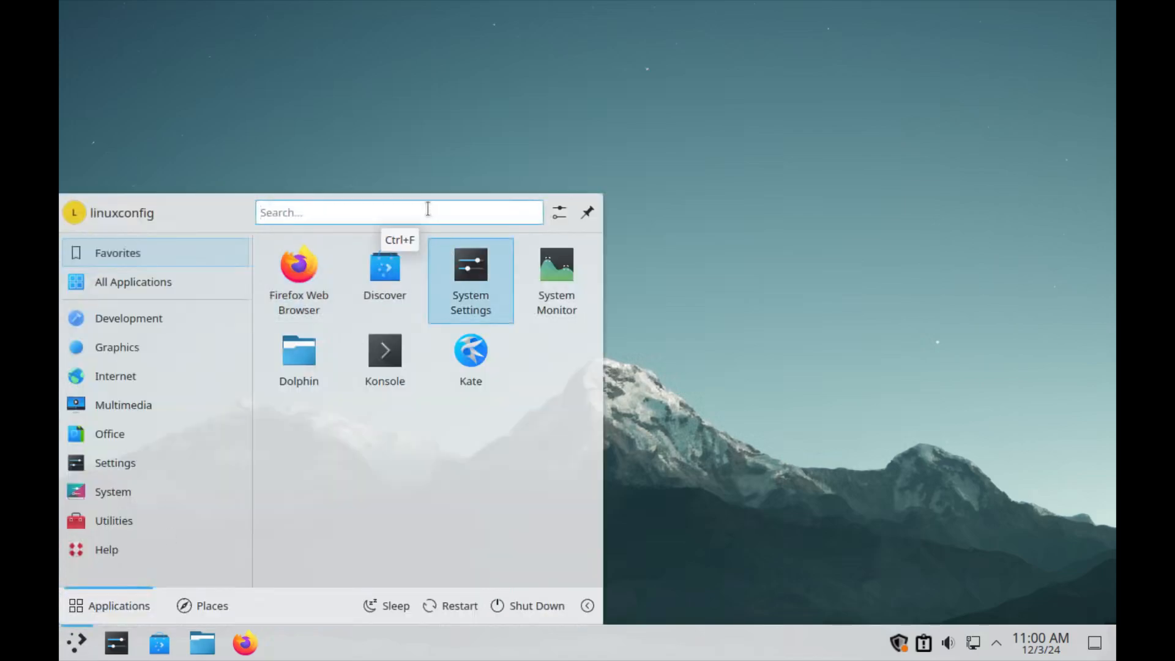
type("abo")
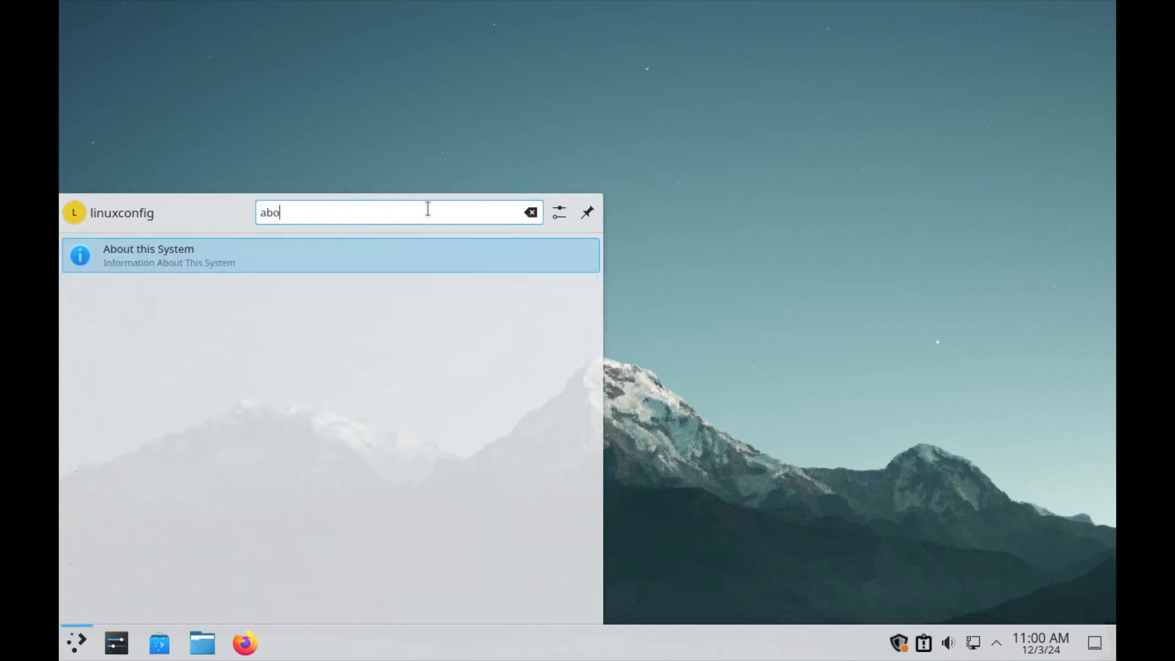
type("u")
left_click(329, 258)
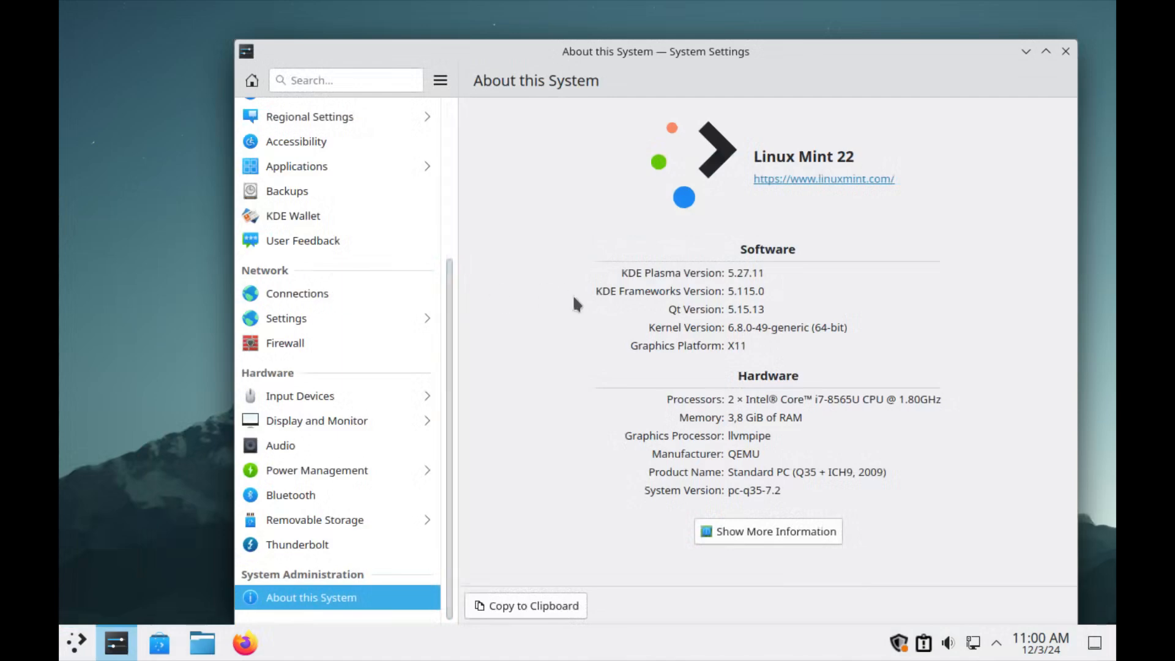
Reach Display Configuration from the desktop context menu and list the available resolutions
right_click(175, 219)
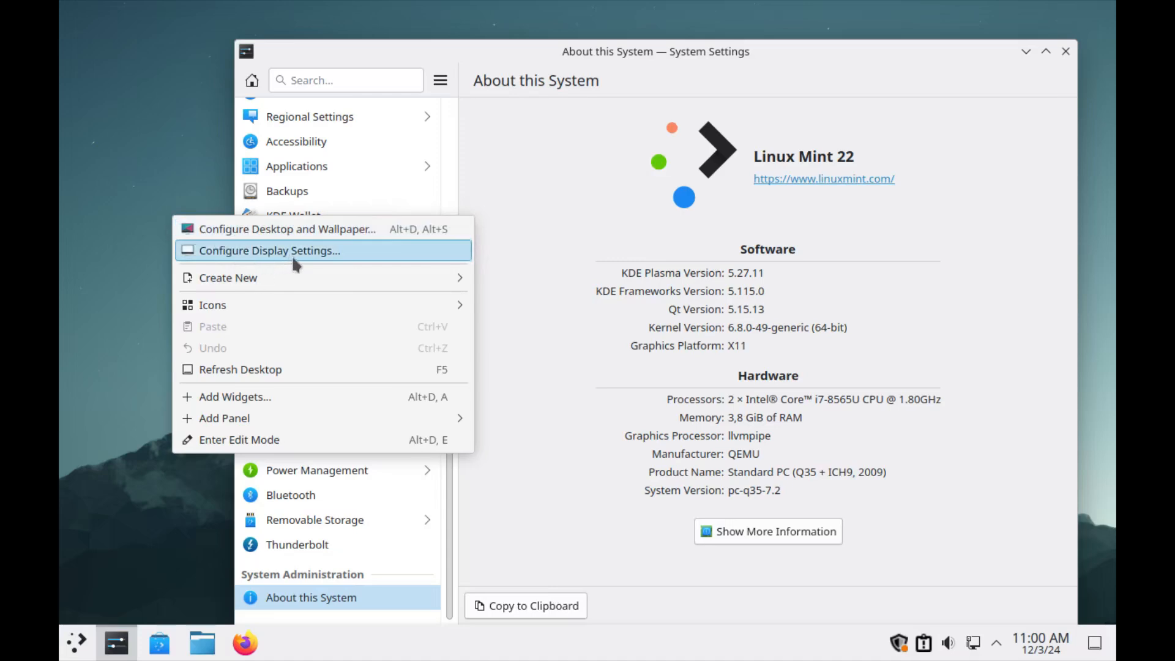
left_click(328, 244)
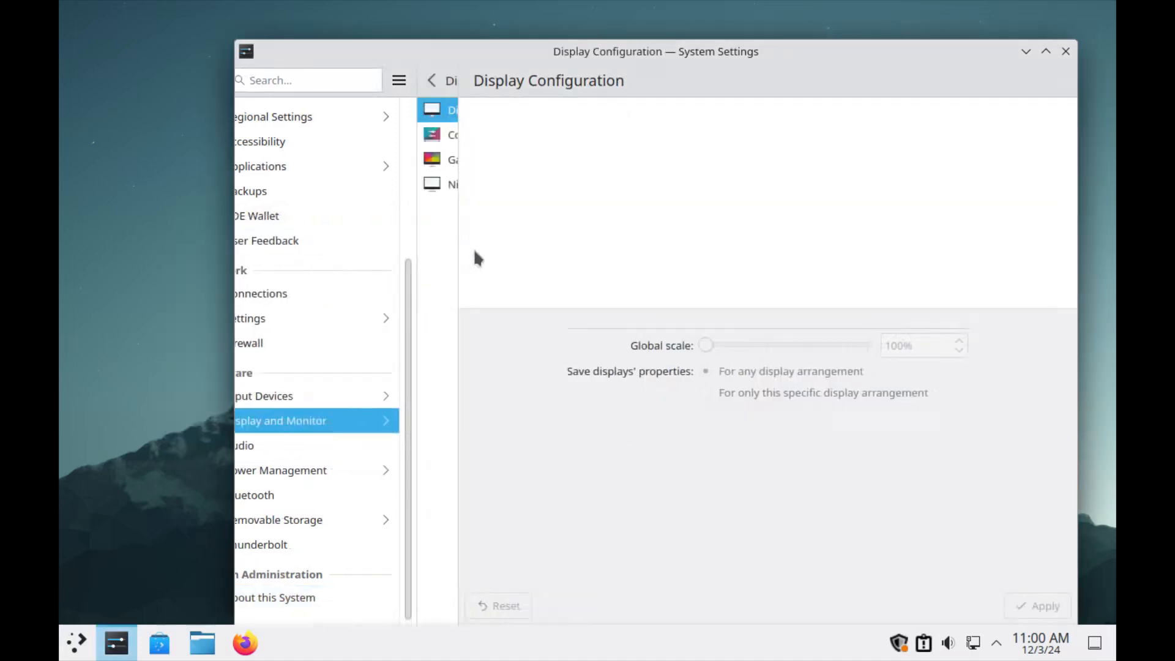
left_click(782, 331)
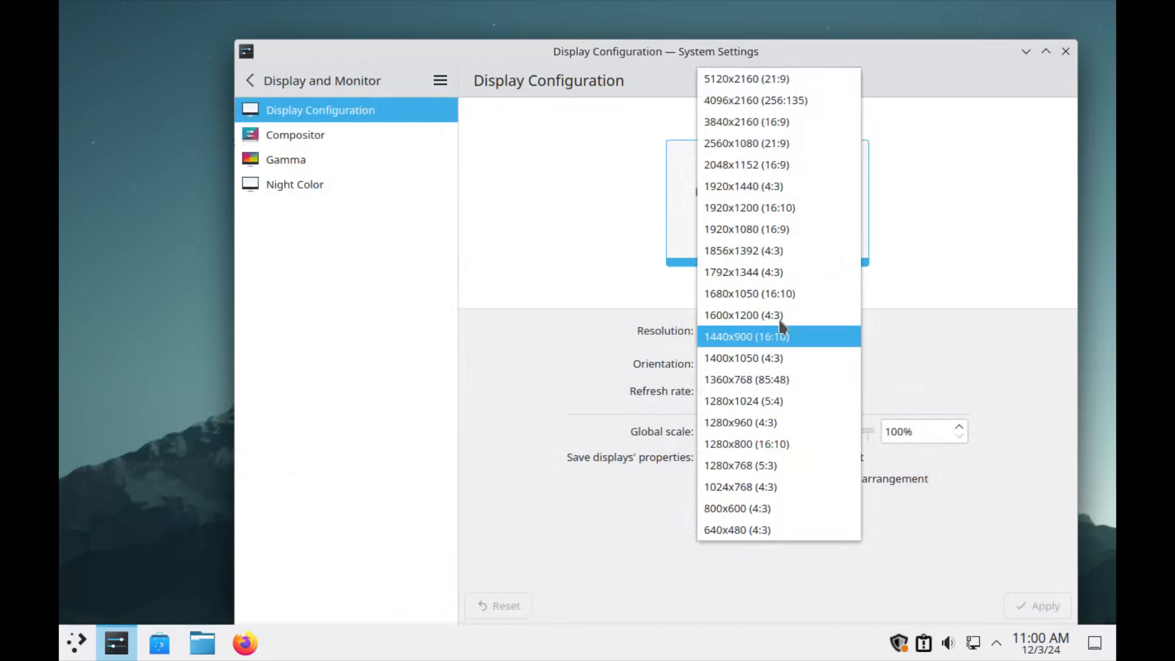